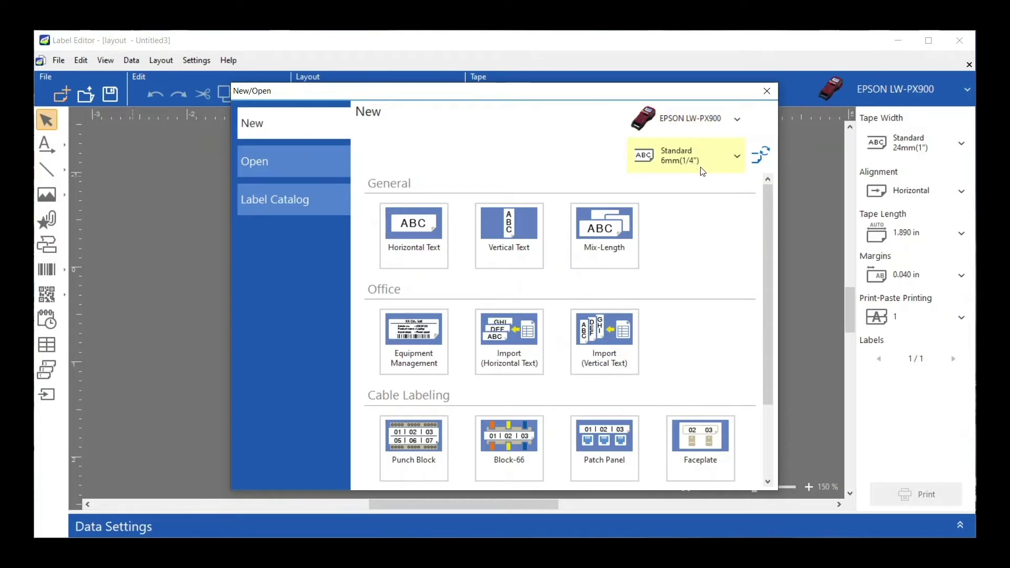
# Step: Pick Standard 12mm tape, then sync to the printer's Standard 24mm (1") tape width
pyautogui.click(738, 158)
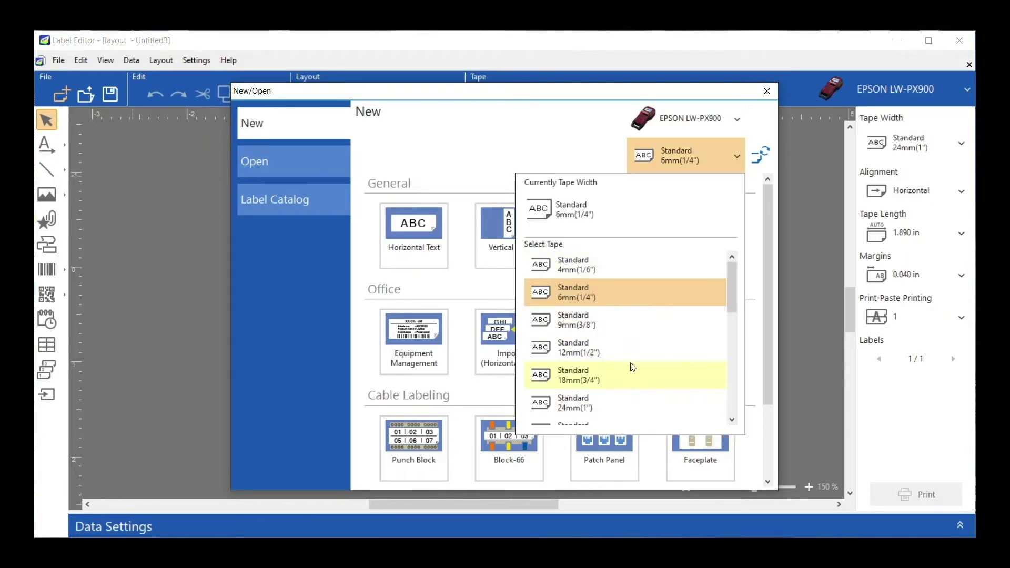
pyautogui.click(632, 348)
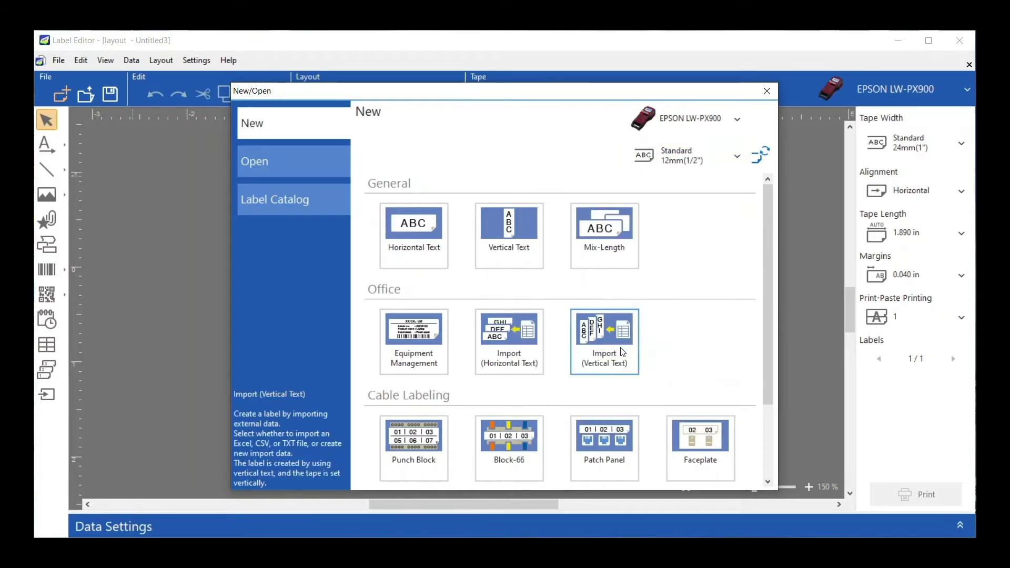
pyautogui.click(764, 159)
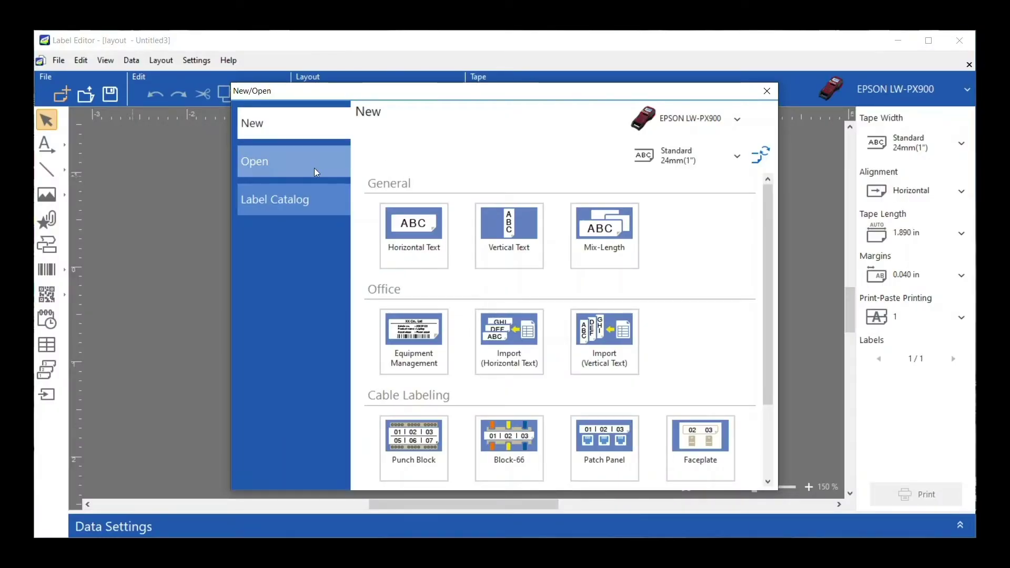
# Step: Switch between the Open and New pages, ending on the four recently used .leb files
pyautogui.click(304, 162)
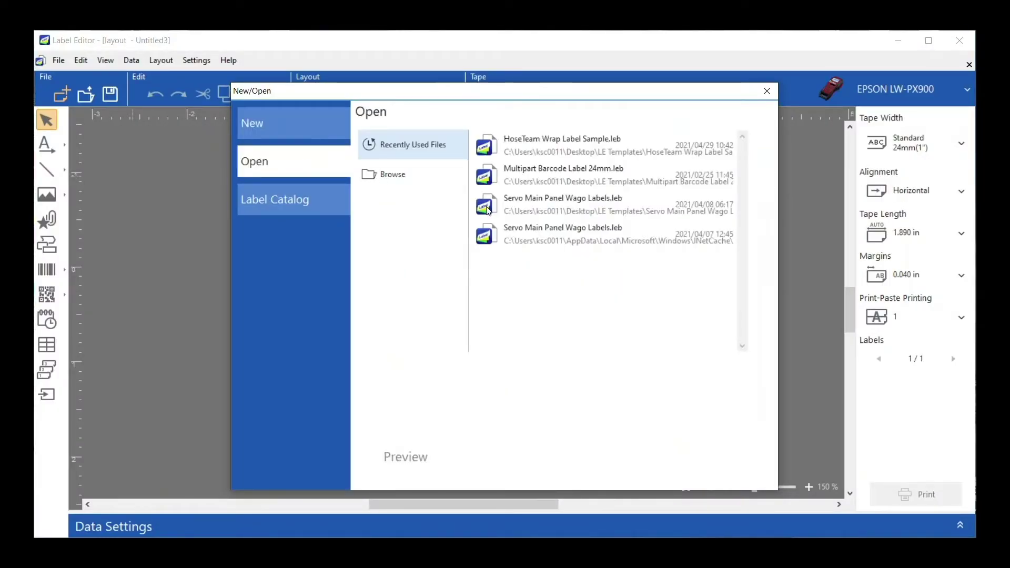
pyautogui.click(307, 129)
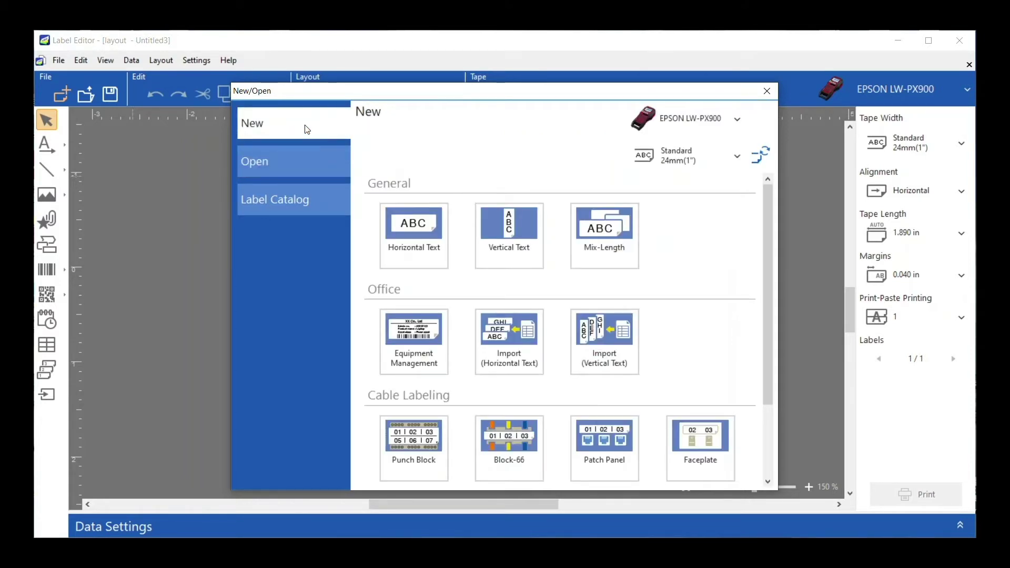
pyautogui.click(292, 150)
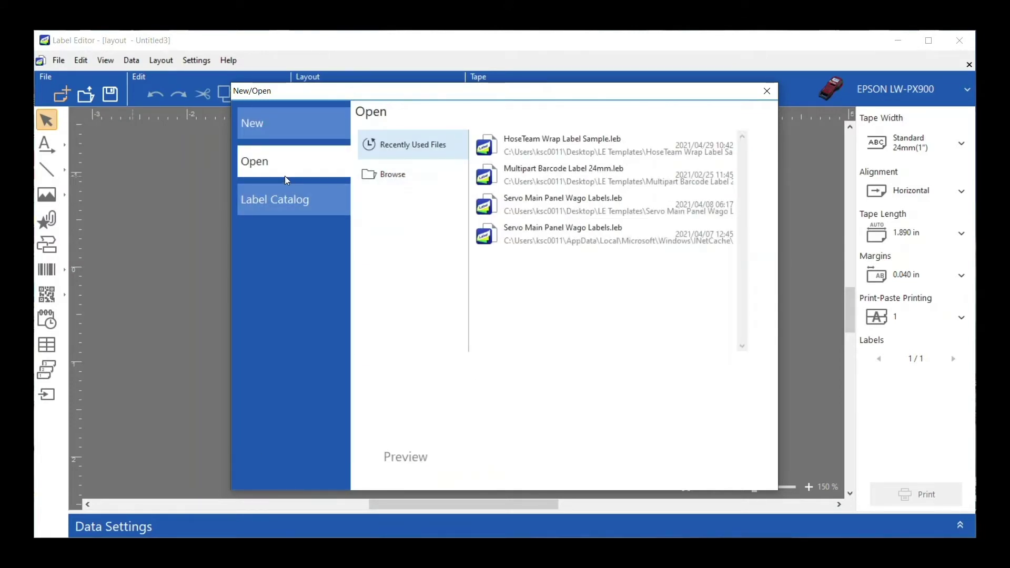
# Step: Browse the Label Catalog's Directions and Safety labels through pages 7 and 8
pyautogui.click(283, 205)
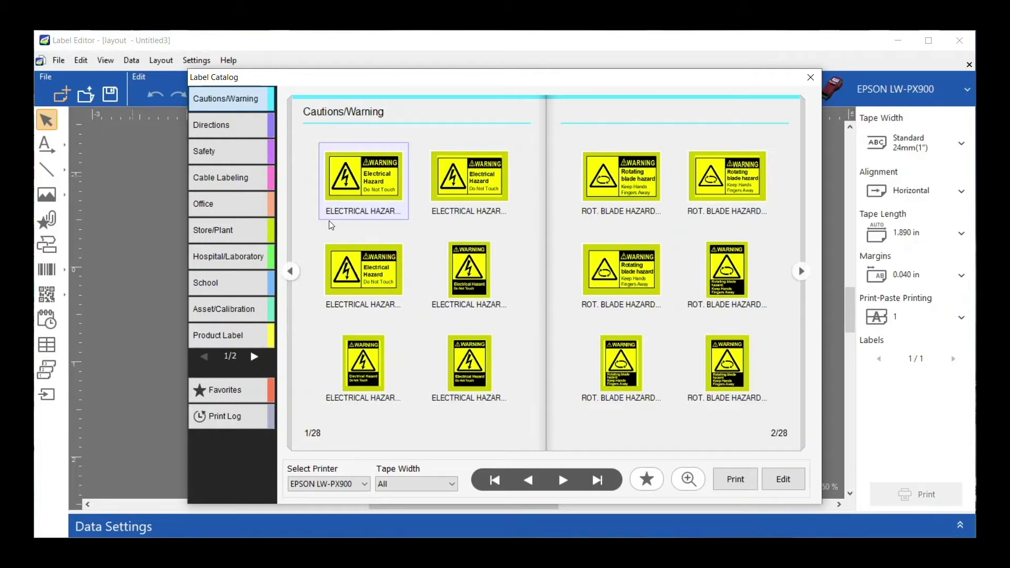
pyautogui.click(230, 131)
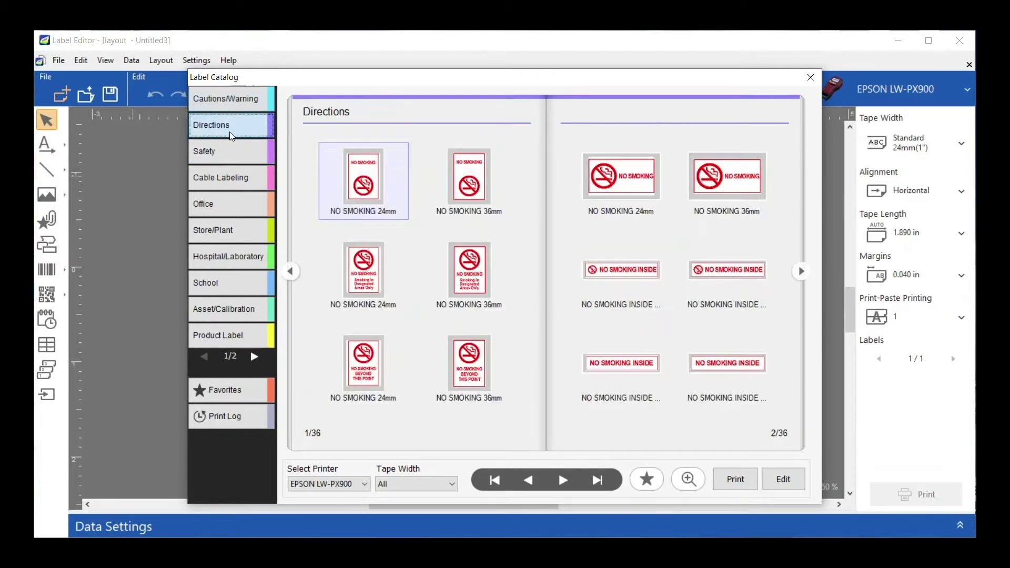
pyautogui.click(226, 156)
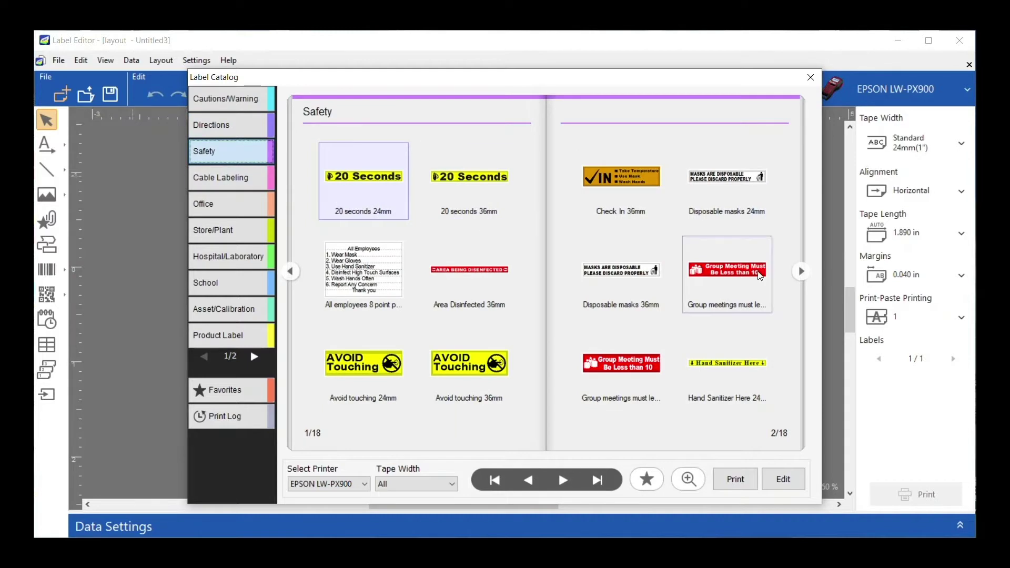
pyautogui.click(801, 272)
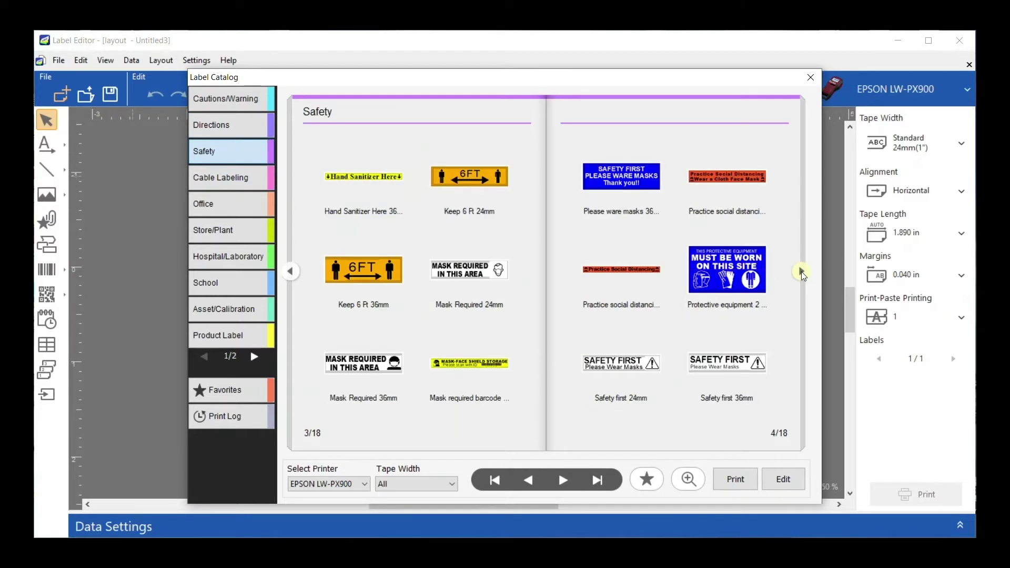
pyautogui.click(801, 272)
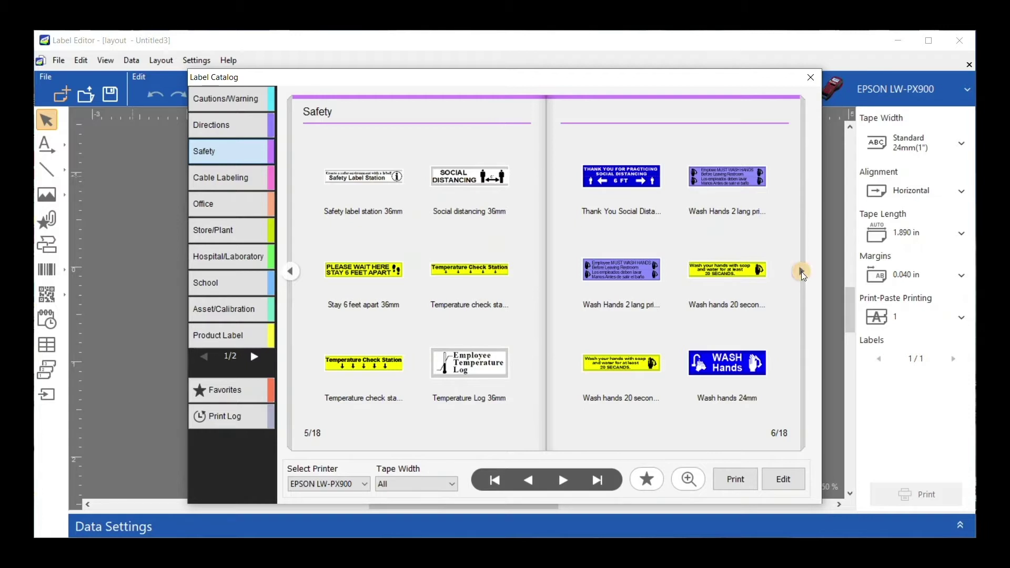
pyautogui.click(801, 272)
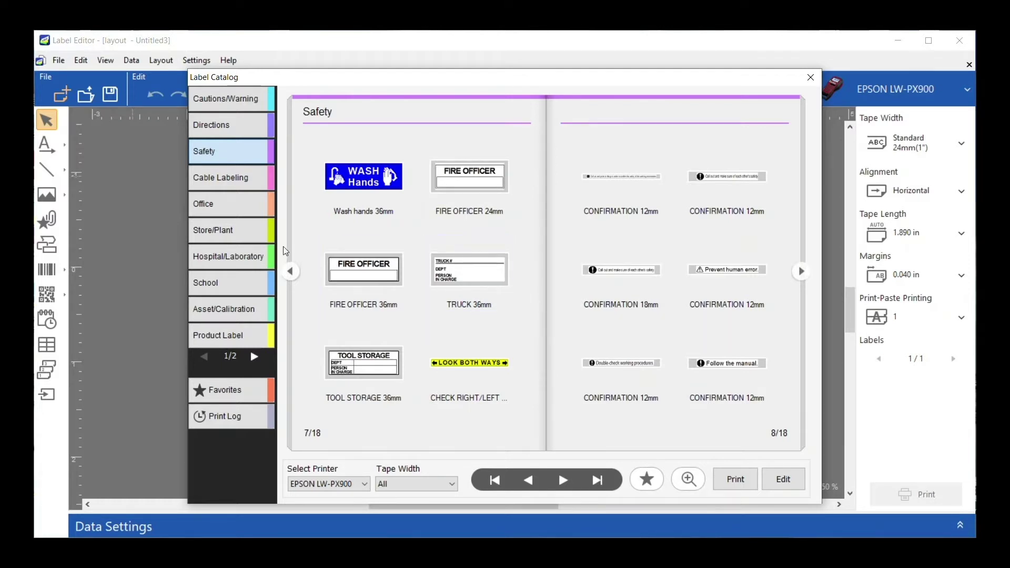
# Step: Leave the tape width filter at All, view Hospital/Laboratory labels, then return to the New templates
pyautogui.click(421, 482)
pyautogui.click(421, 485)
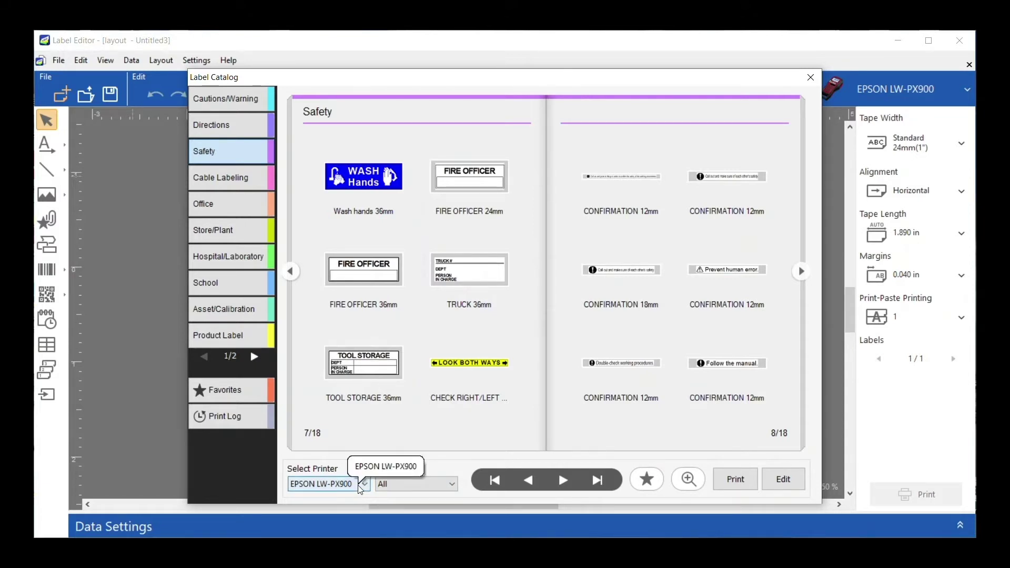
pyautogui.click(246, 259)
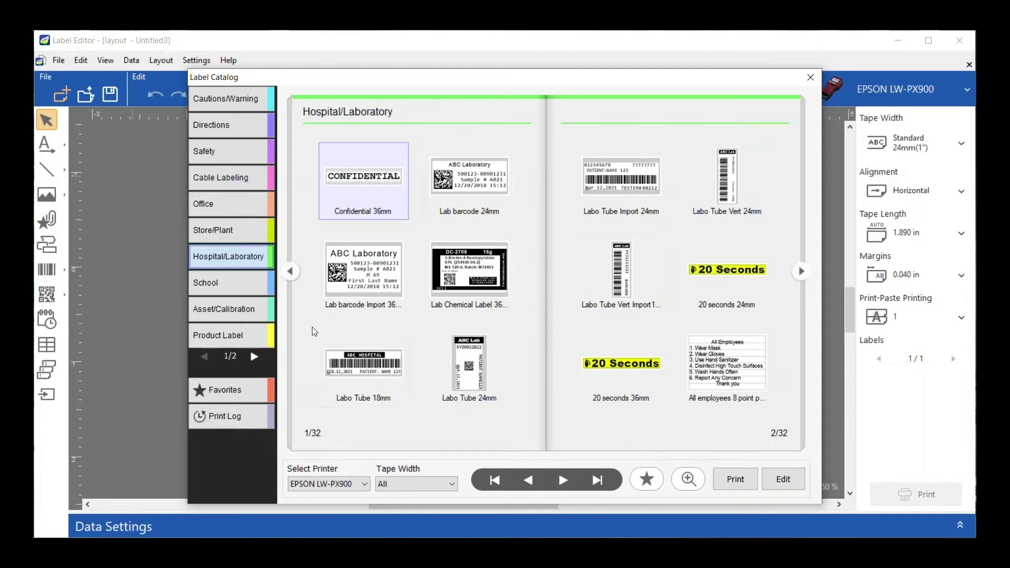
pyautogui.click(811, 78)
pyautogui.click(61, 96)
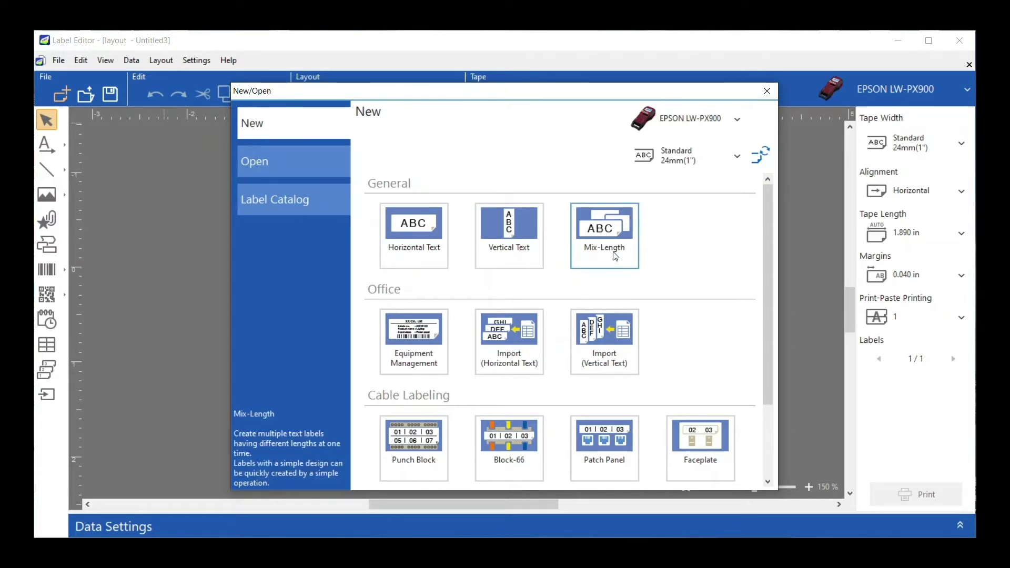
pyautogui.scroll(-1, 746, 254)
pyautogui.scroll(-3, 746, 254)
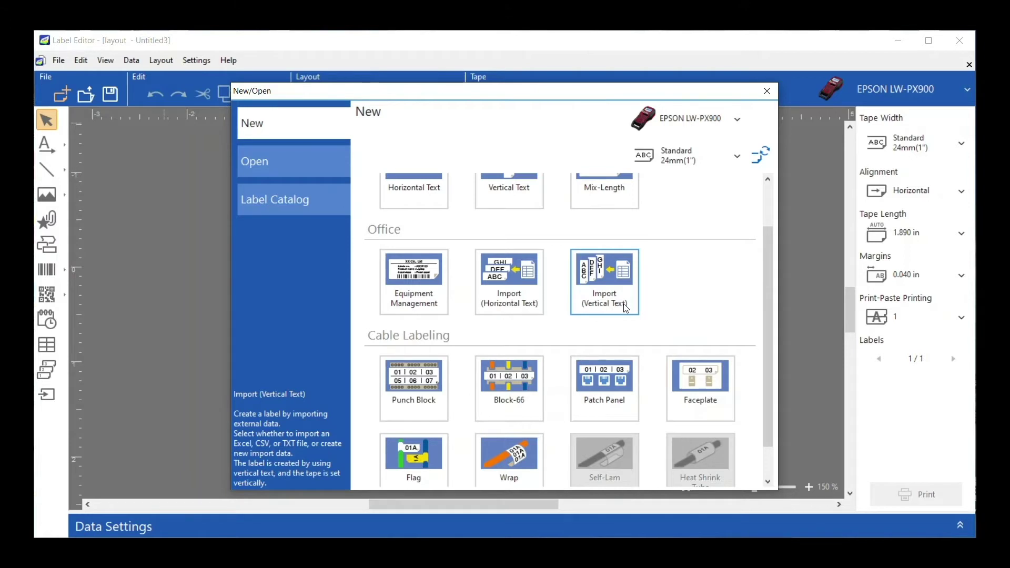
pyautogui.scroll(-2, 676, 296)
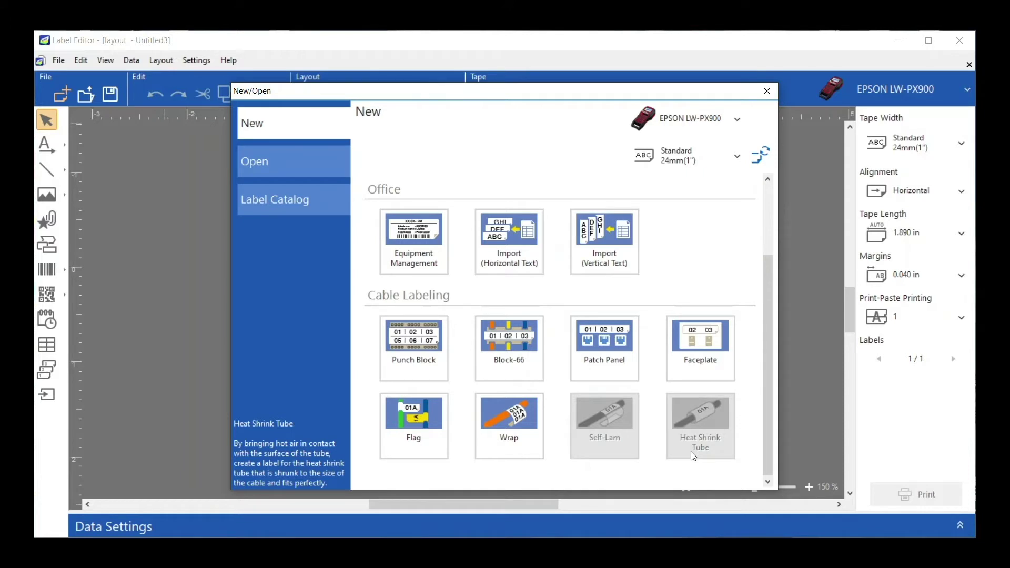
pyautogui.moveTo(712, 424)
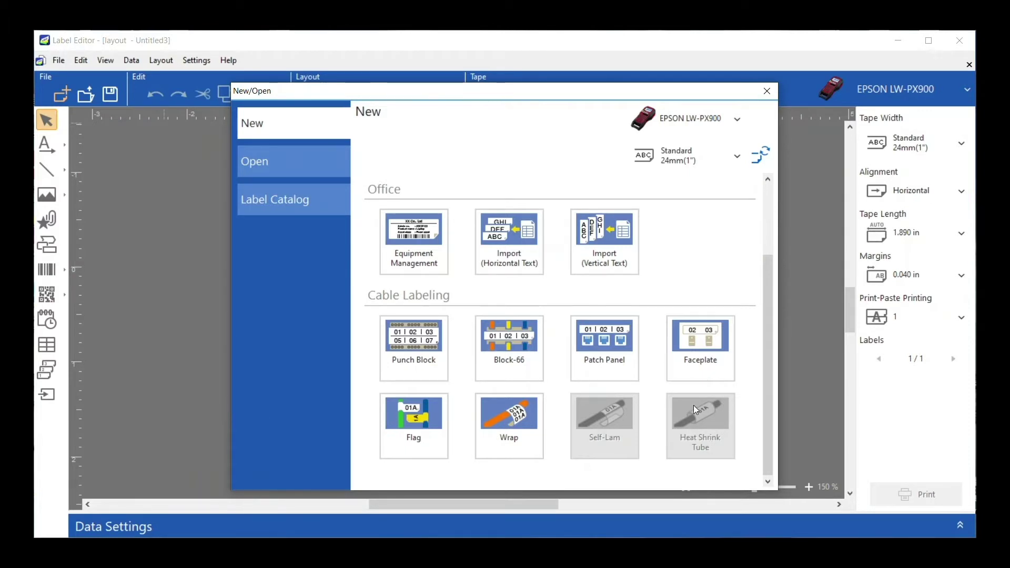
pyautogui.scroll(1, 693, 447)
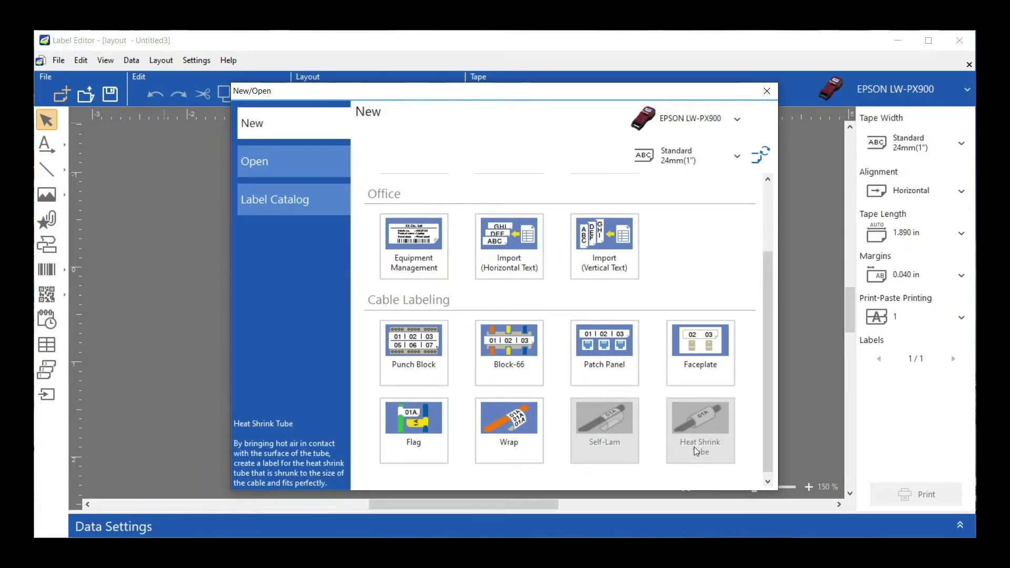
pyautogui.scroll(4, 693, 447)
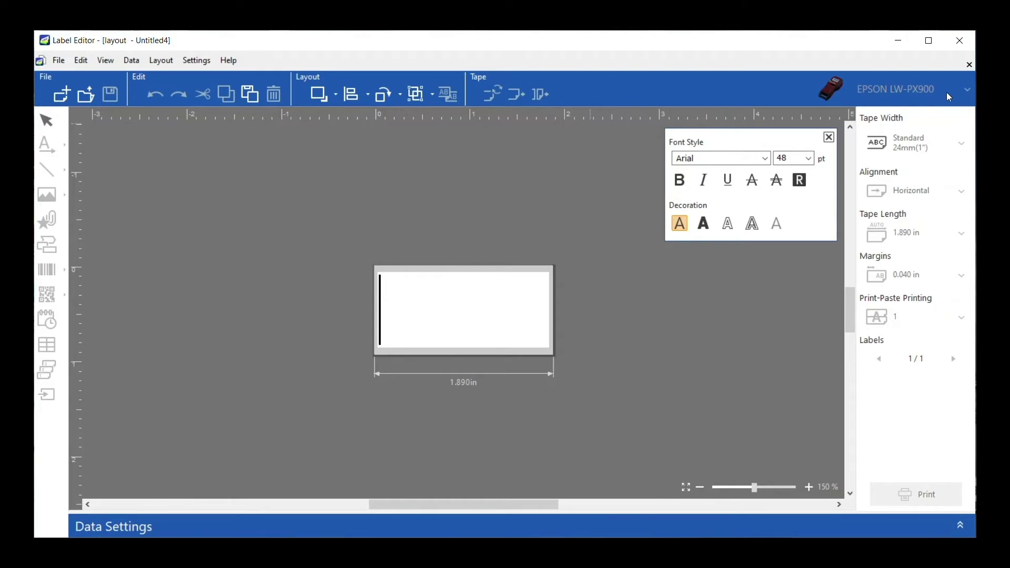
# Step: End text editing on the blank Untitled4 label
pyautogui.press('Escape')
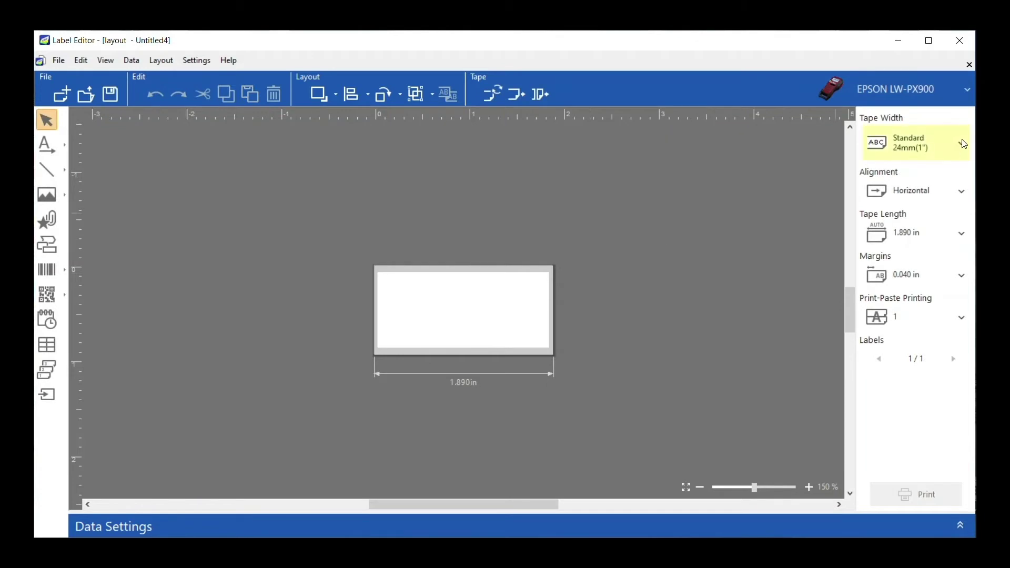
pyautogui.click(963, 144)
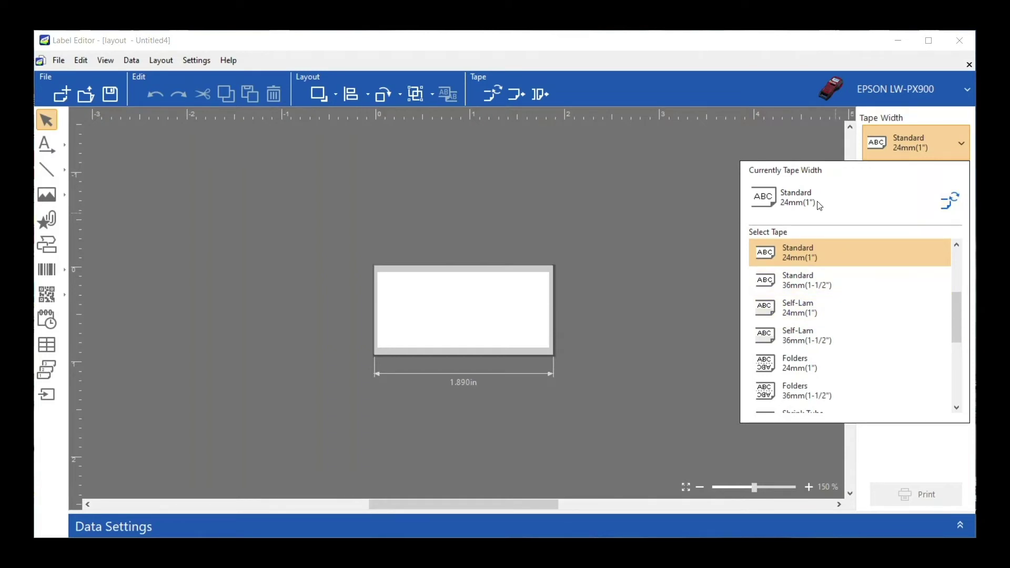
pyautogui.click(685, 175)
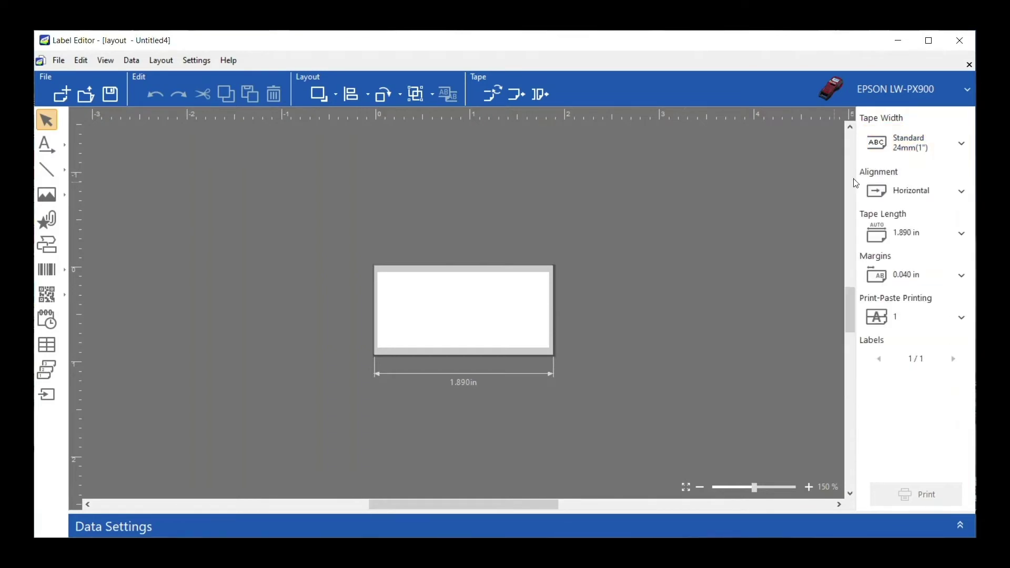
# Step: Keep Horizontal orientation and set a manual tape length of 2.5 in instead of 1.890 in
pyautogui.click(962, 193)
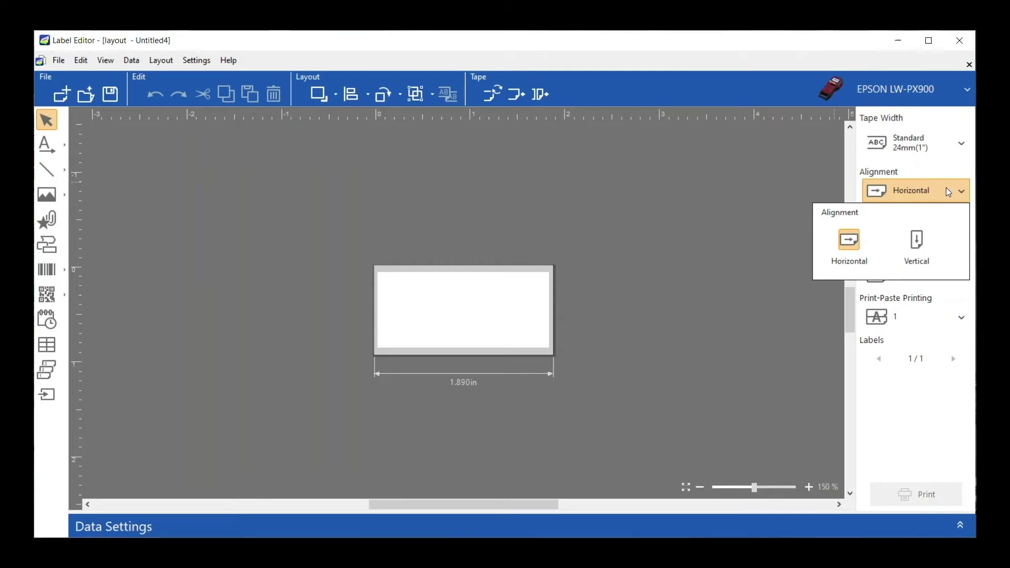
pyautogui.click(946, 188)
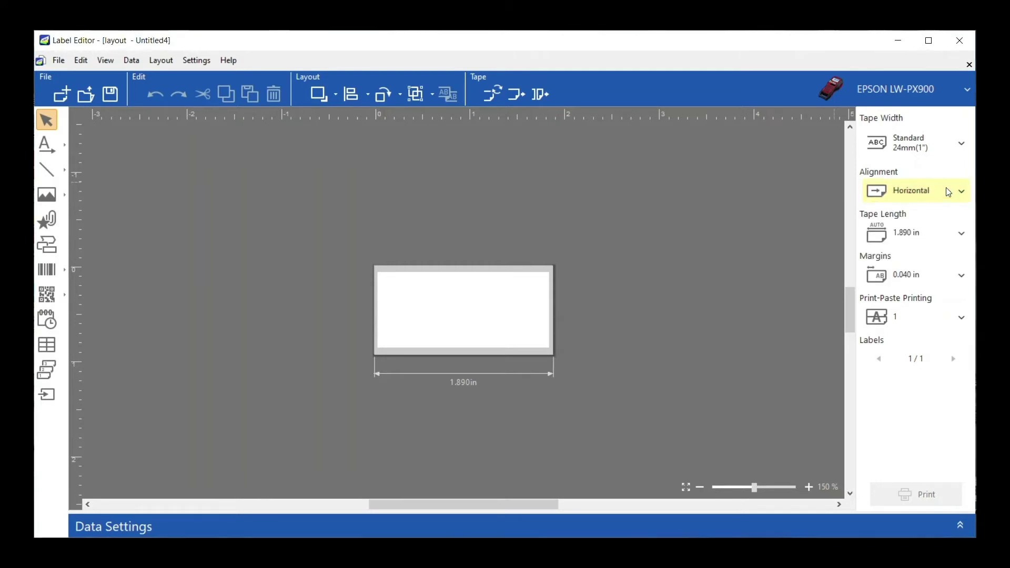
pyautogui.click(962, 236)
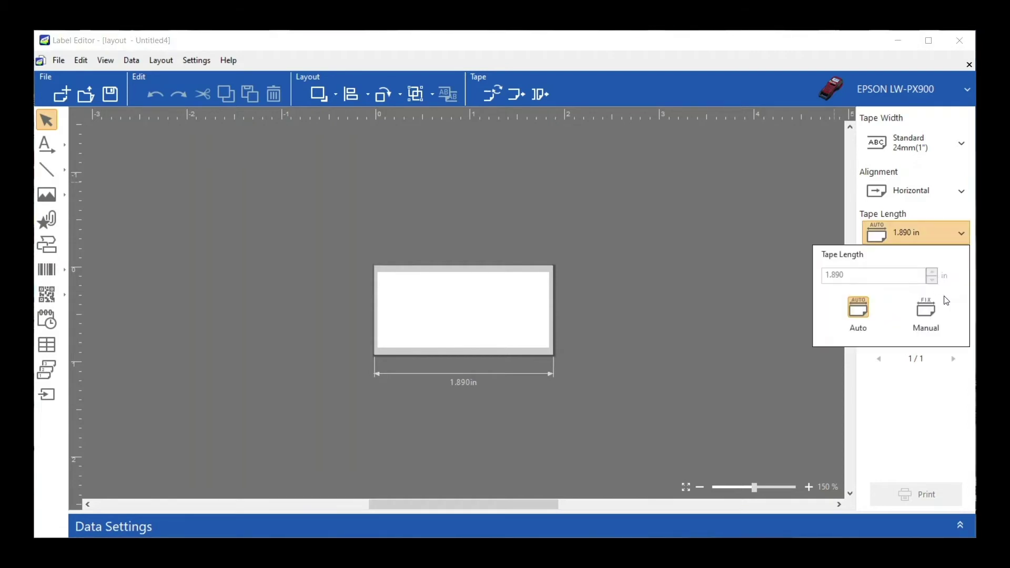
pyautogui.click(932, 311)
pyautogui.doubleClick(858, 279)
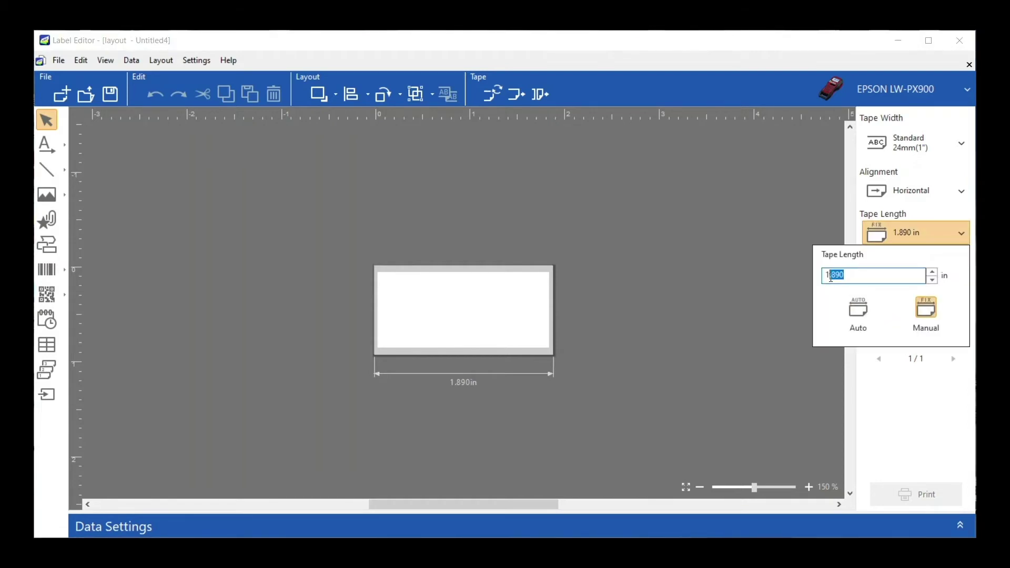
pyautogui.write('2.5')
pyautogui.press('Return')
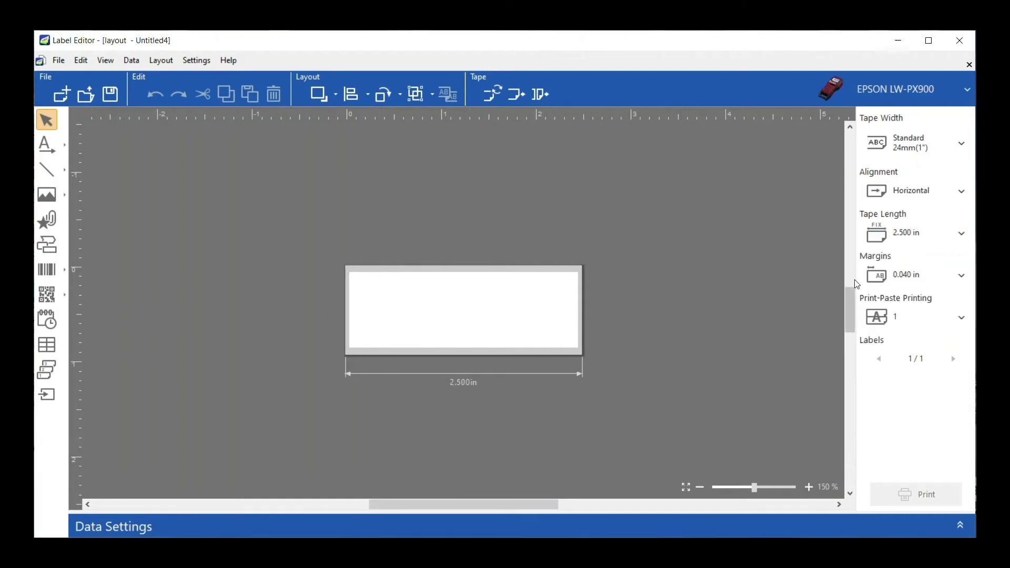
# Step: Step the margins up to 0.300 in, then lower them and close at 0.040 in
pyautogui.click(963, 279)
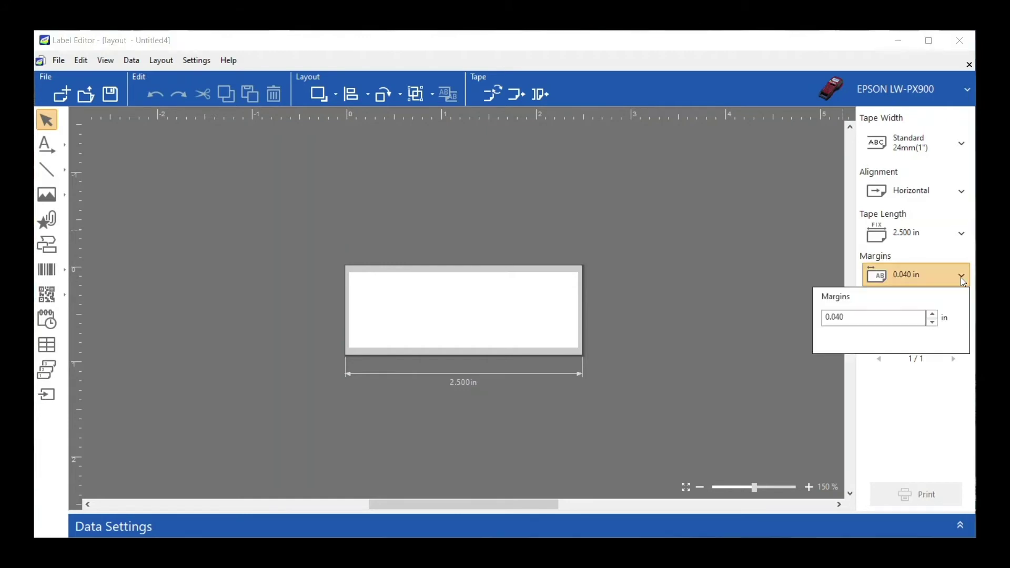
pyautogui.click(933, 314)
pyautogui.click(933, 314)
pyautogui.click(933, 314)
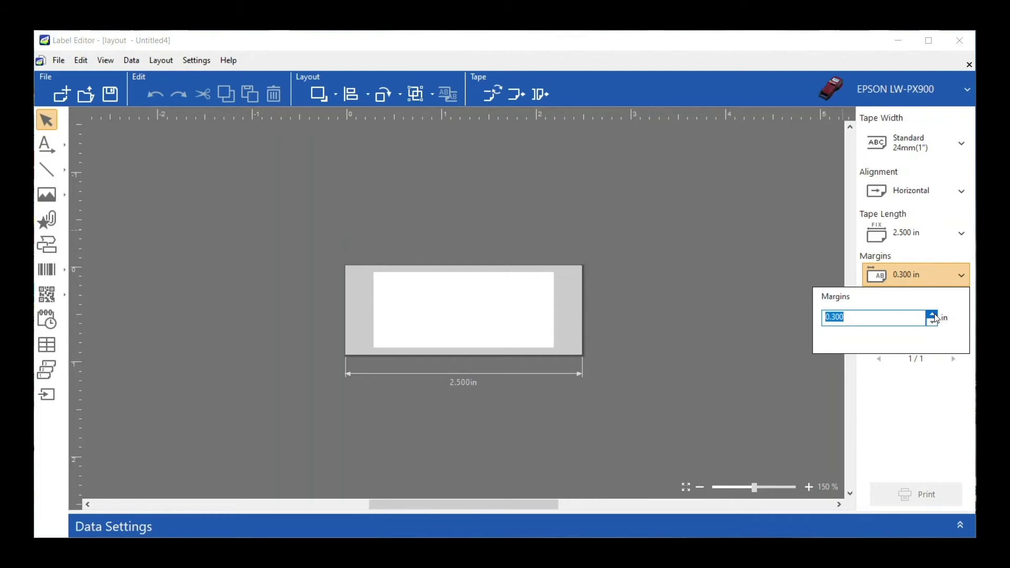
pyautogui.click(934, 322)
pyautogui.click(746, 160)
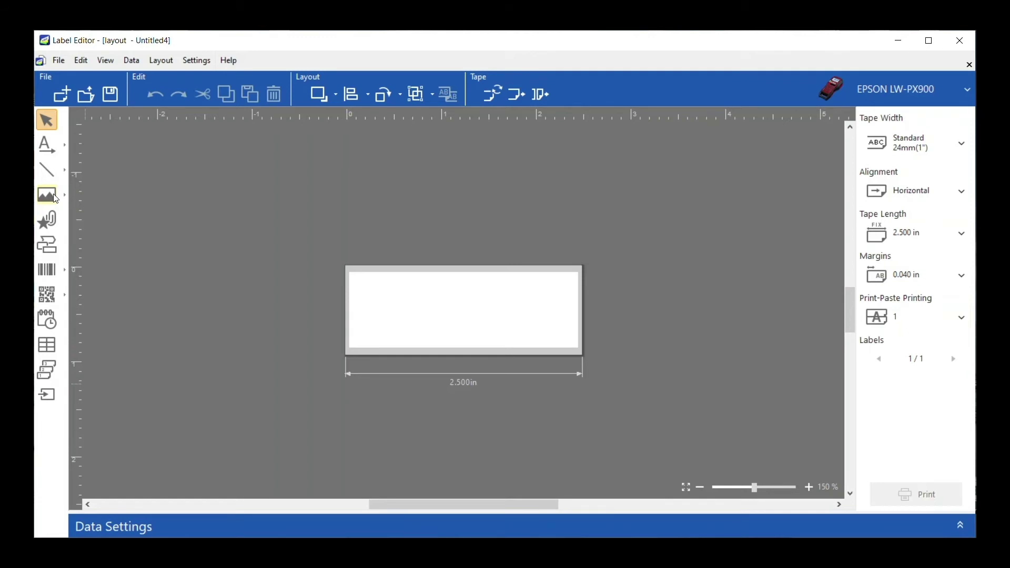
pyautogui.click(48, 220)
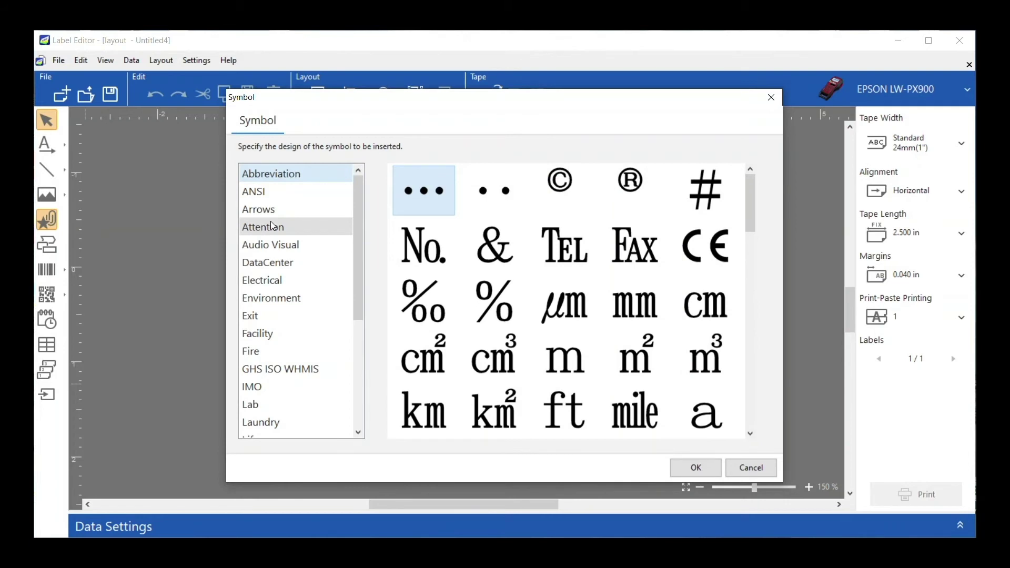
pyautogui.click(282, 209)
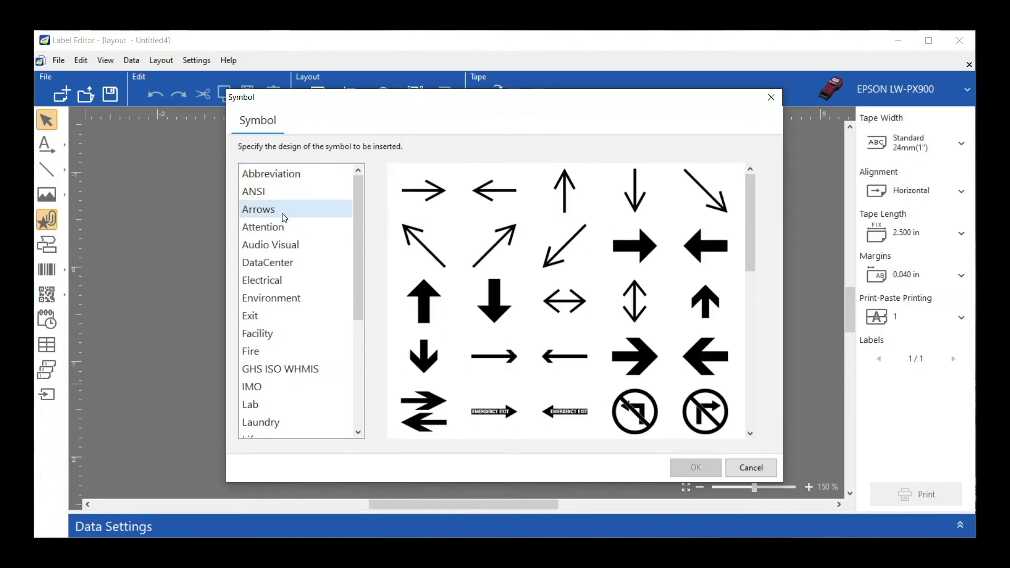
pyautogui.scroll(-8, 671, 316)
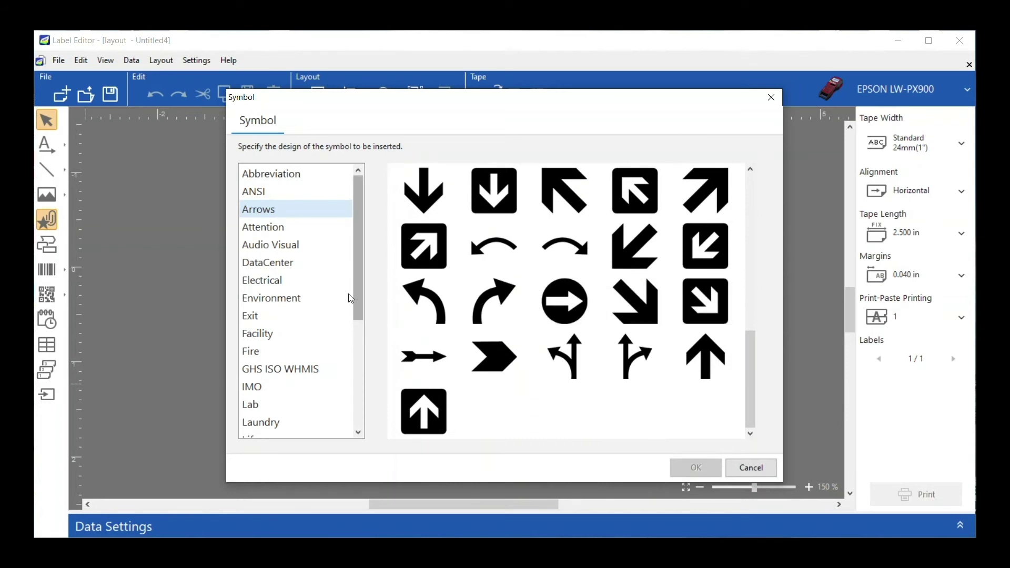
pyautogui.click(288, 249)
pyautogui.scroll(-1, 564, 224)
pyautogui.scroll(1, 564, 223)
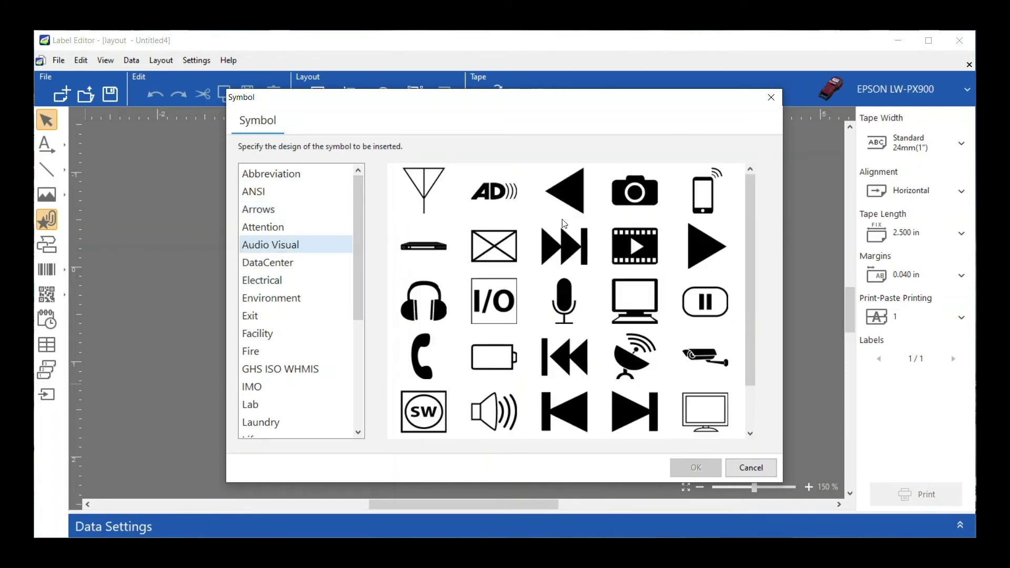
pyautogui.click(284, 280)
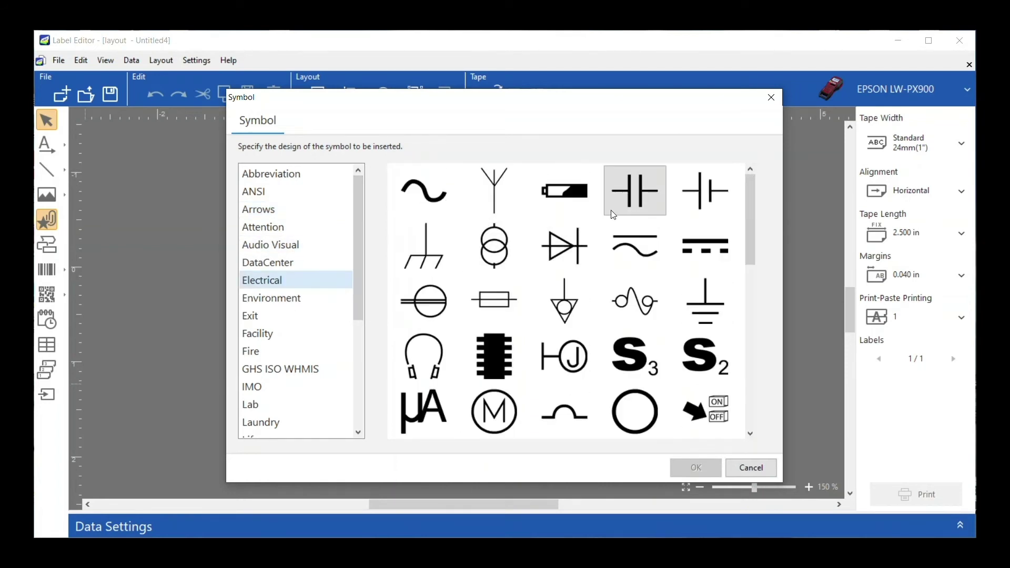
pyautogui.scroll(-9, 621, 205)
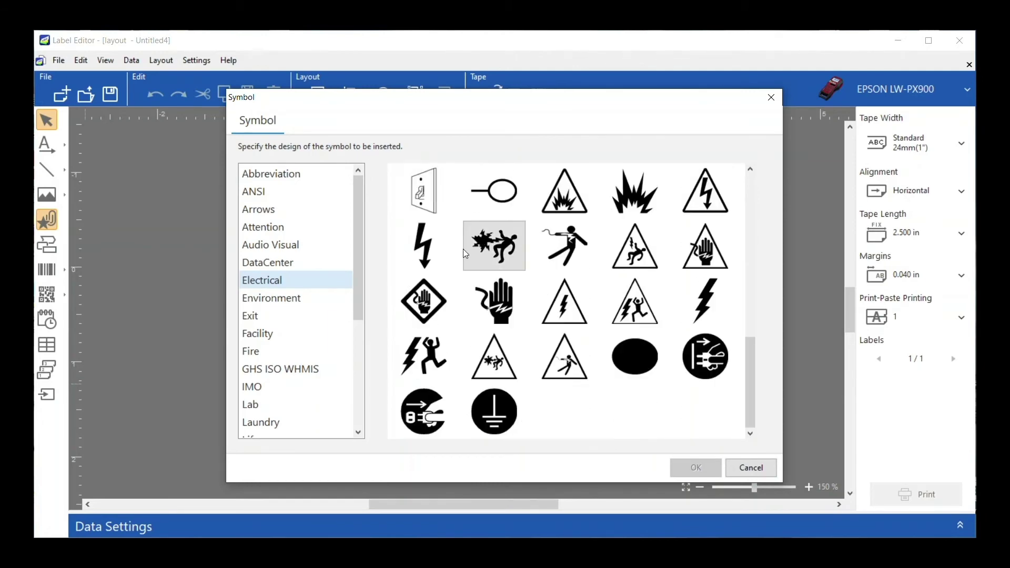
pyautogui.click(288, 336)
pyautogui.scroll(-12, 473, 262)
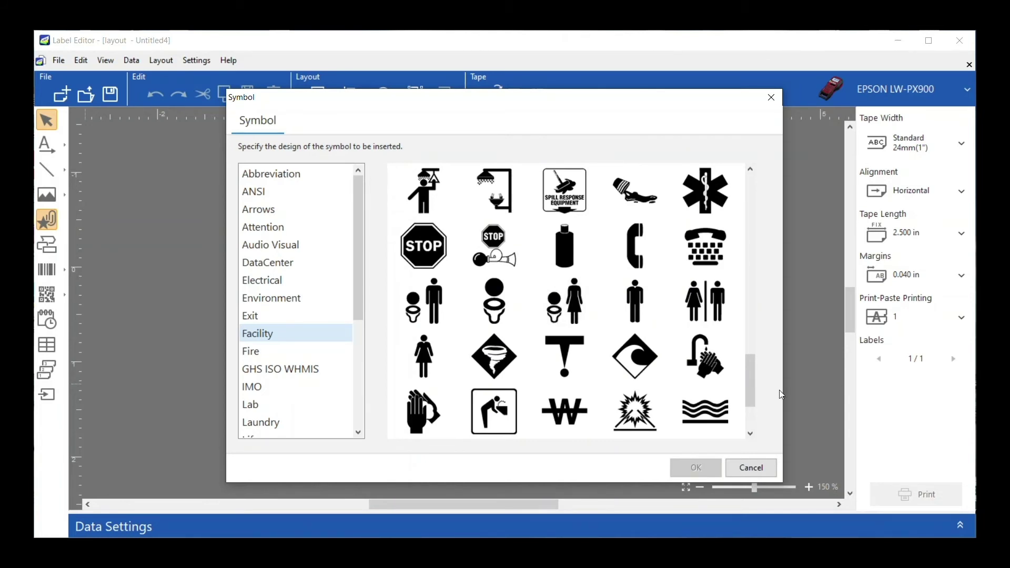
pyautogui.click(759, 469)
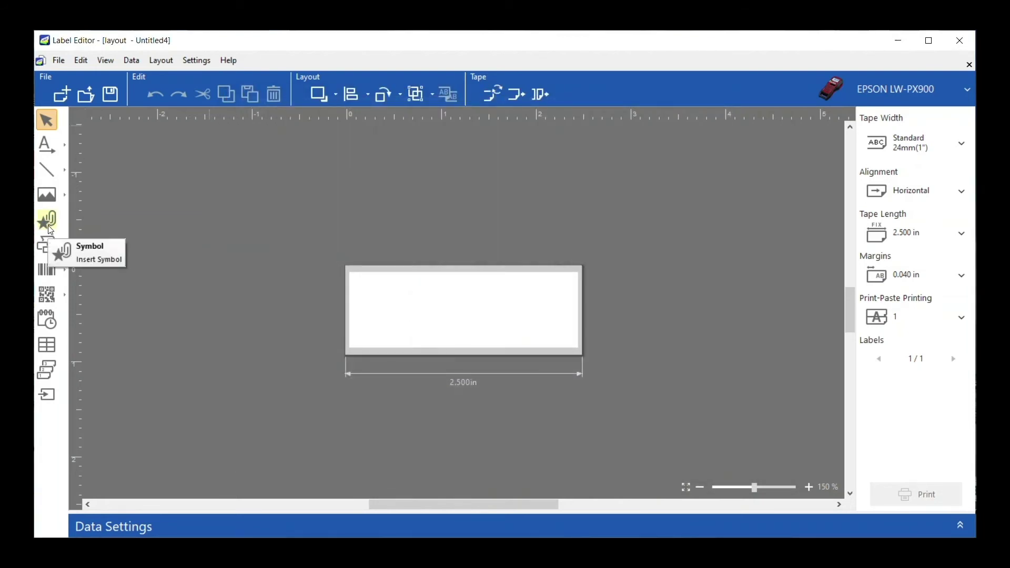
# Step: Browse the plain, dashed, arrow and decorative border designs, then cancel without adding one
pyautogui.click(53, 246)
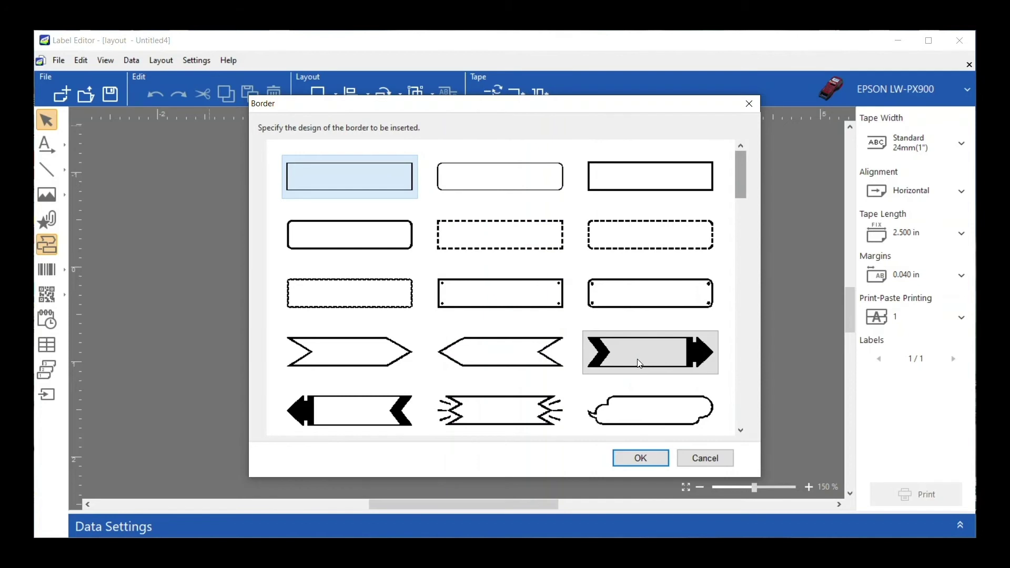
pyautogui.scroll(-1, 626, 363)
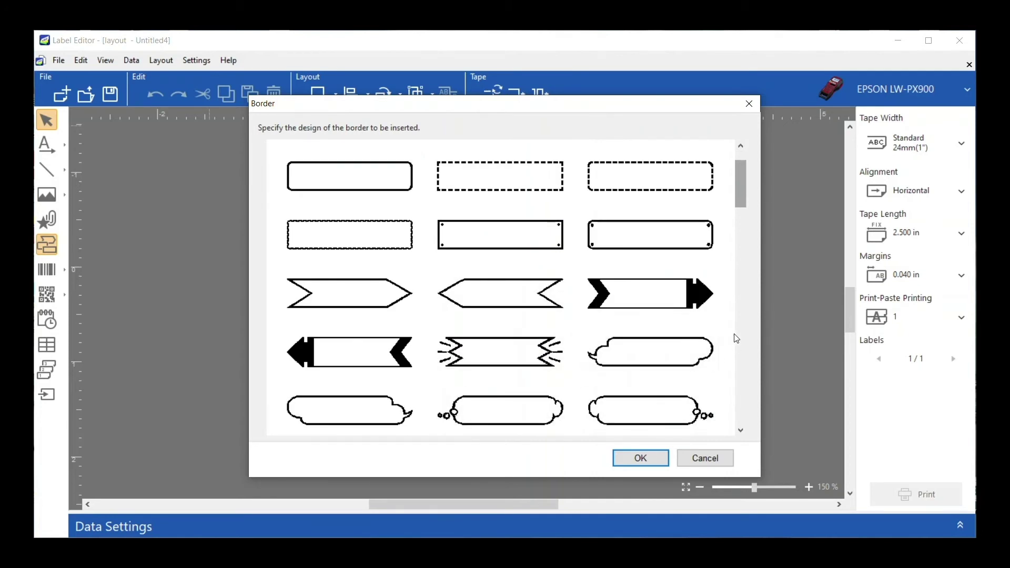
pyautogui.scroll(-1, 723, 339)
pyautogui.scroll(-1, 722, 341)
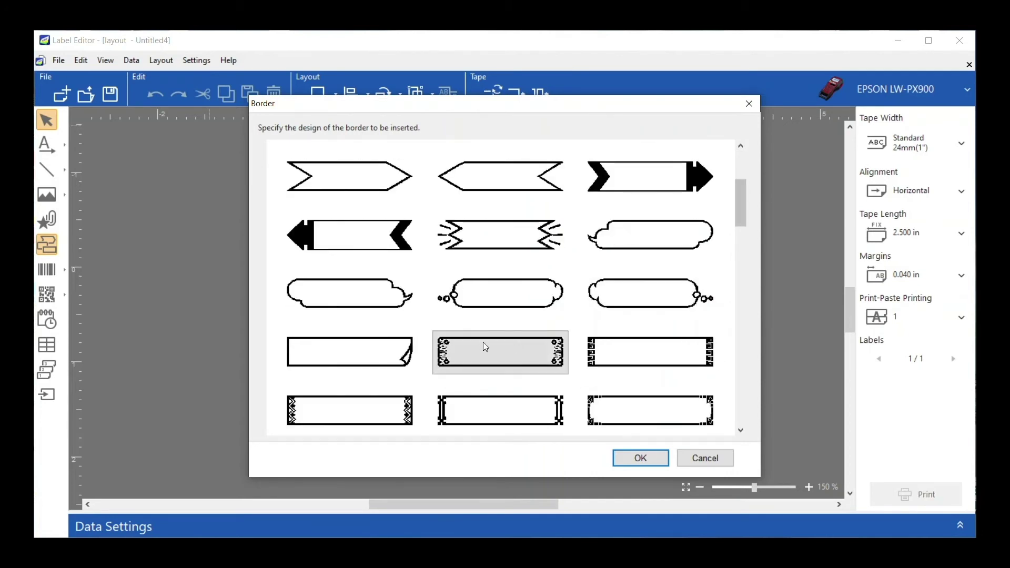
pyautogui.scroll(-6, 472, 344)
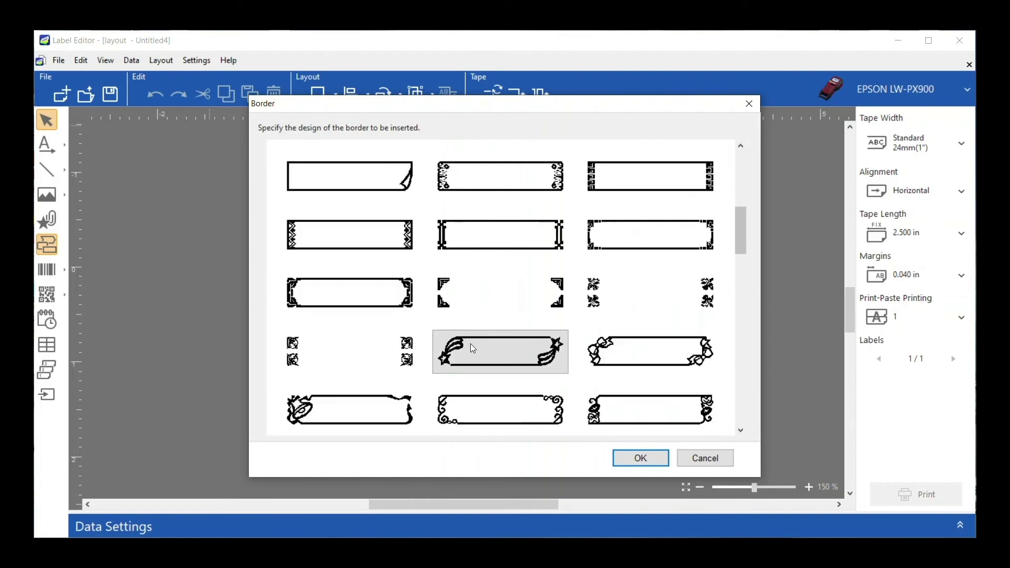
pyautogui.scroll(8, 470, 344)
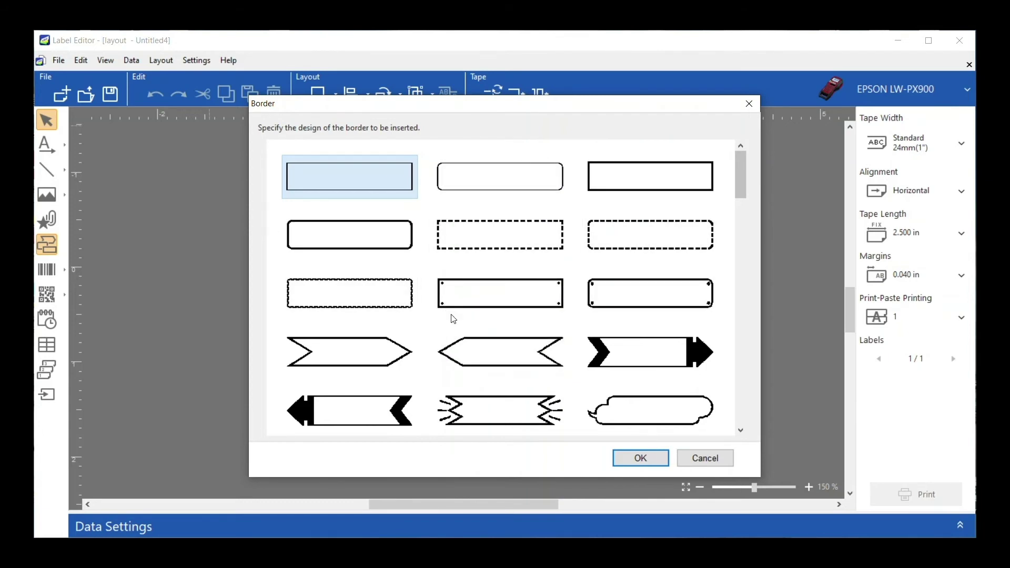
pyautogui.click(720, 460)
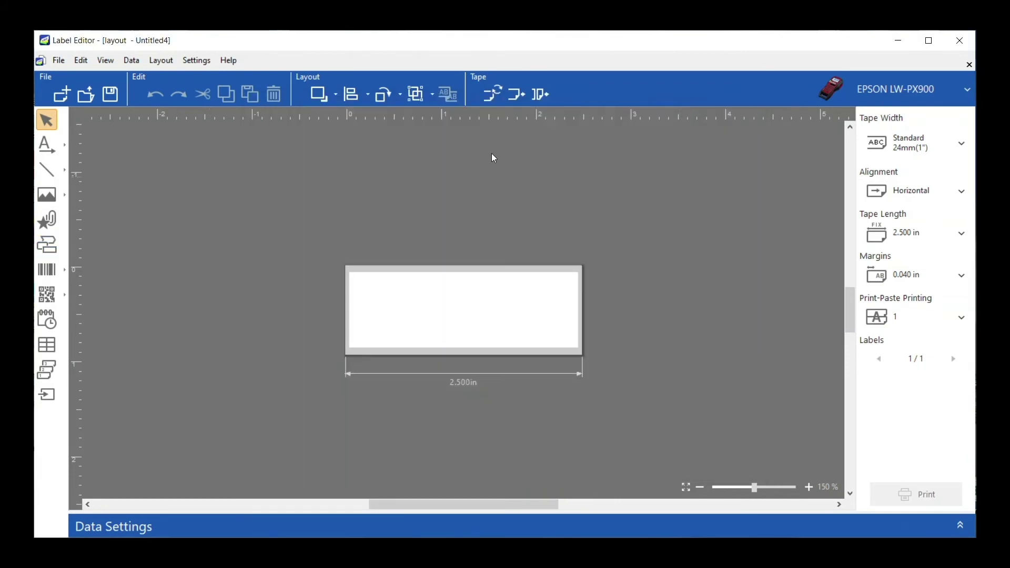
# Step: Start a UPC-A barcode and cancel it, then show the 2D code types like QR CODE
pyautogui.click(66, 271)
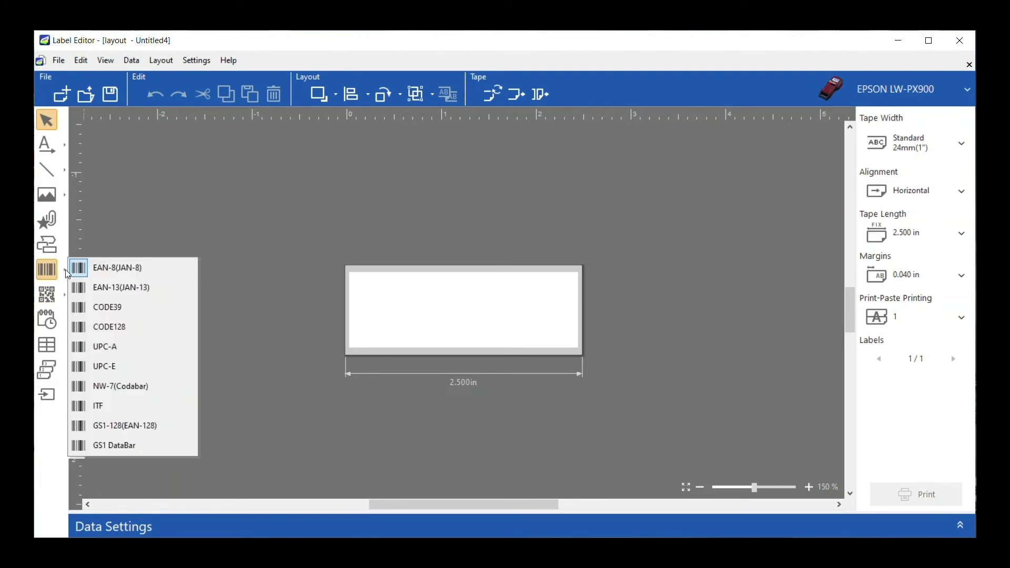
pyautogui.click(135, 346)
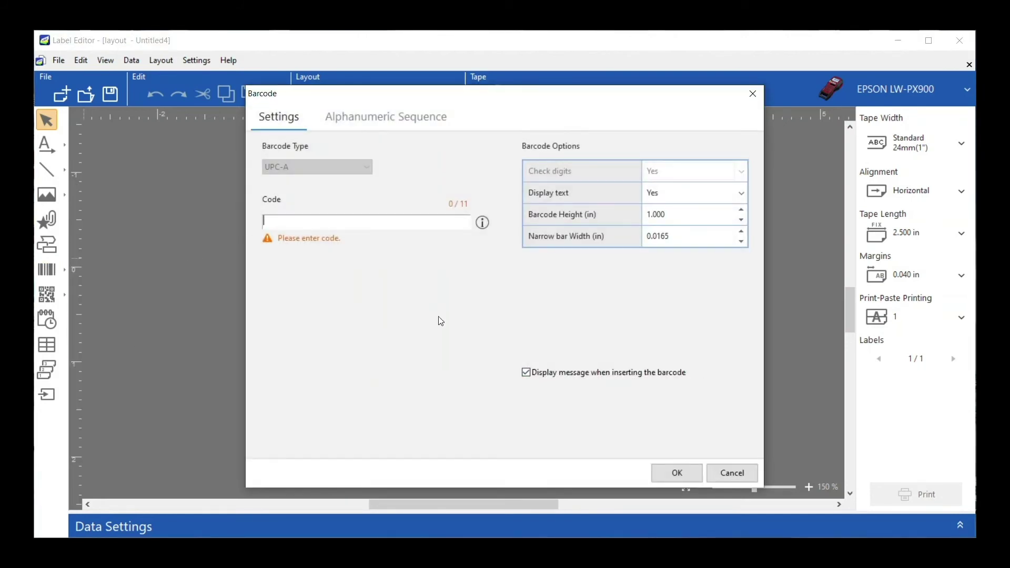
pyautogui.click(730, 477)
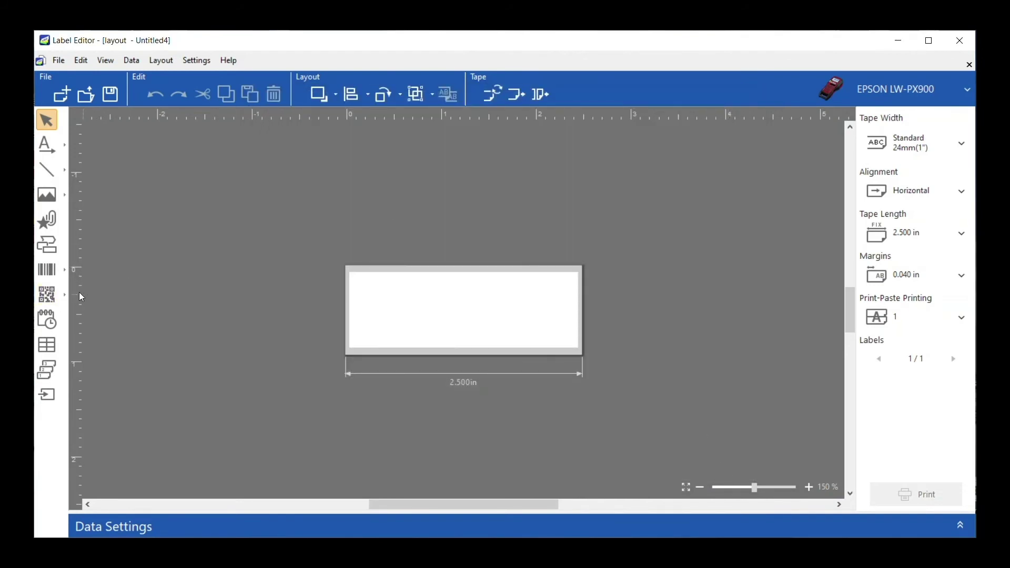
pyautogui.click(66, 298)
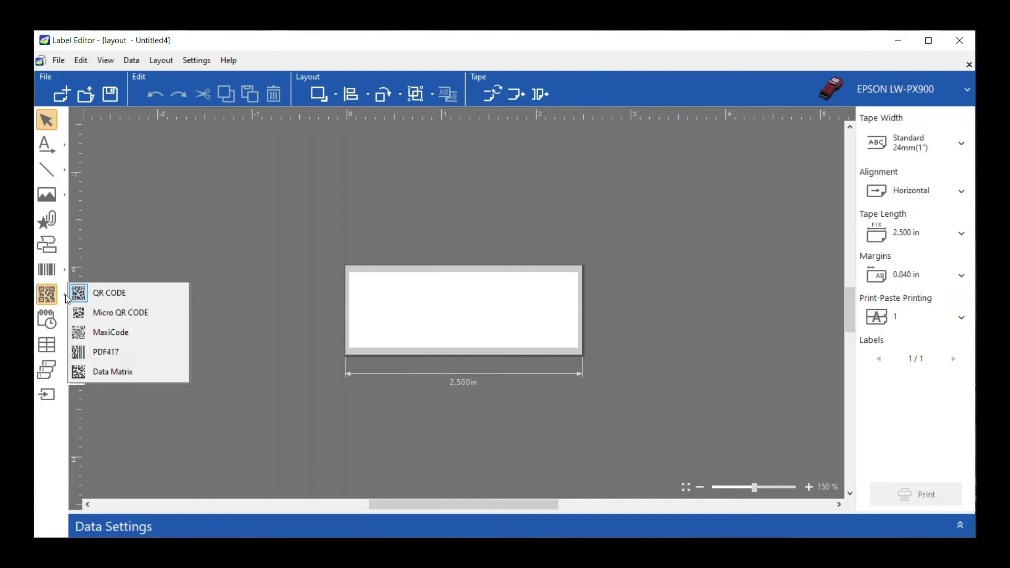
pyautogui.click(126, 220)
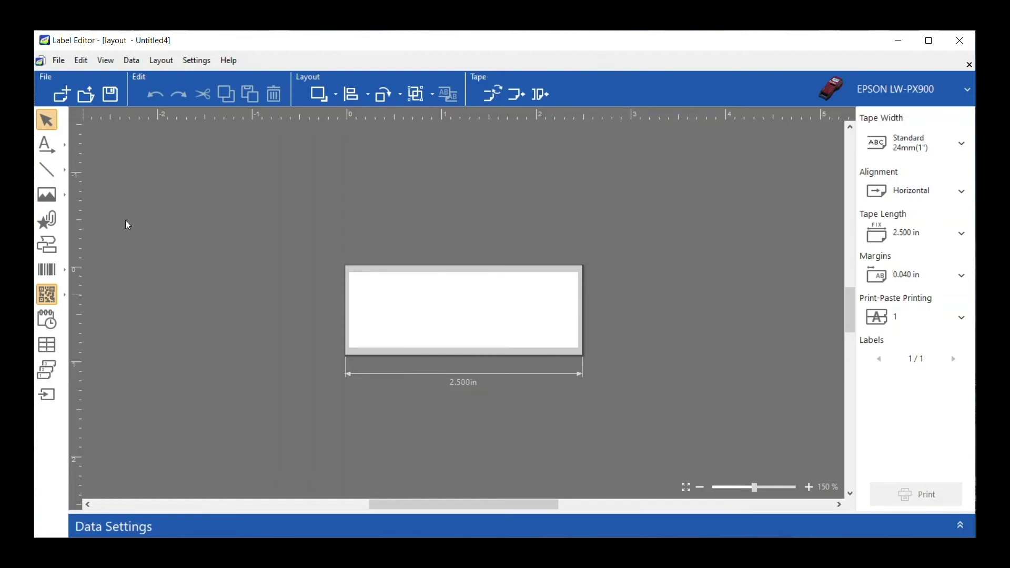